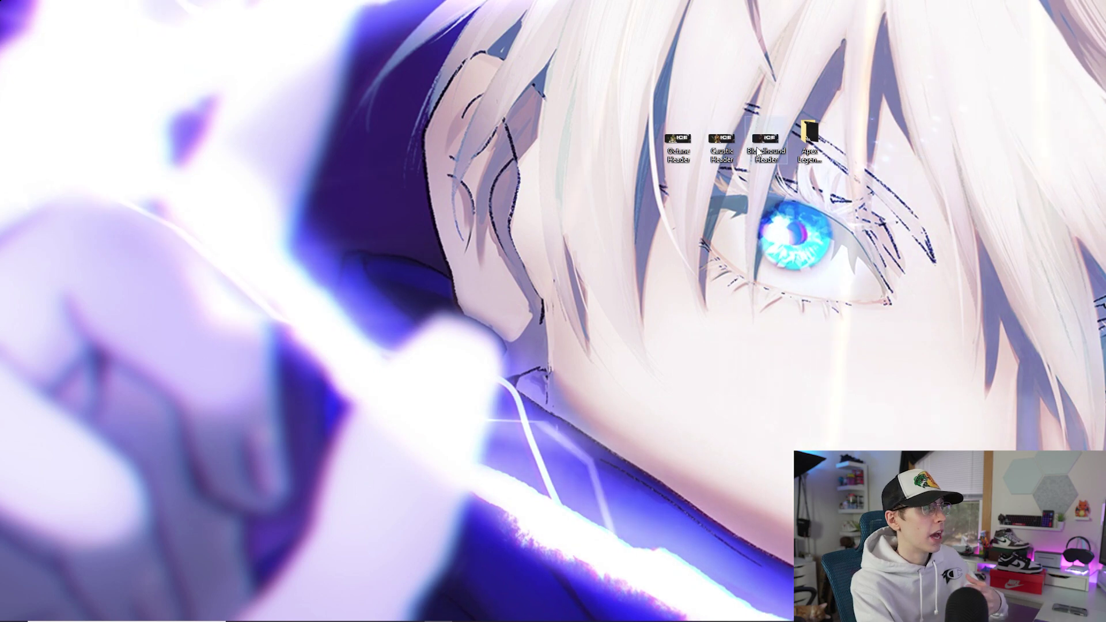
Step: Browse the Header Assets folder's StretchPro font and Mirage, Lifeline, Gibraltar renders, then preview the template image
double_click(809, 133)
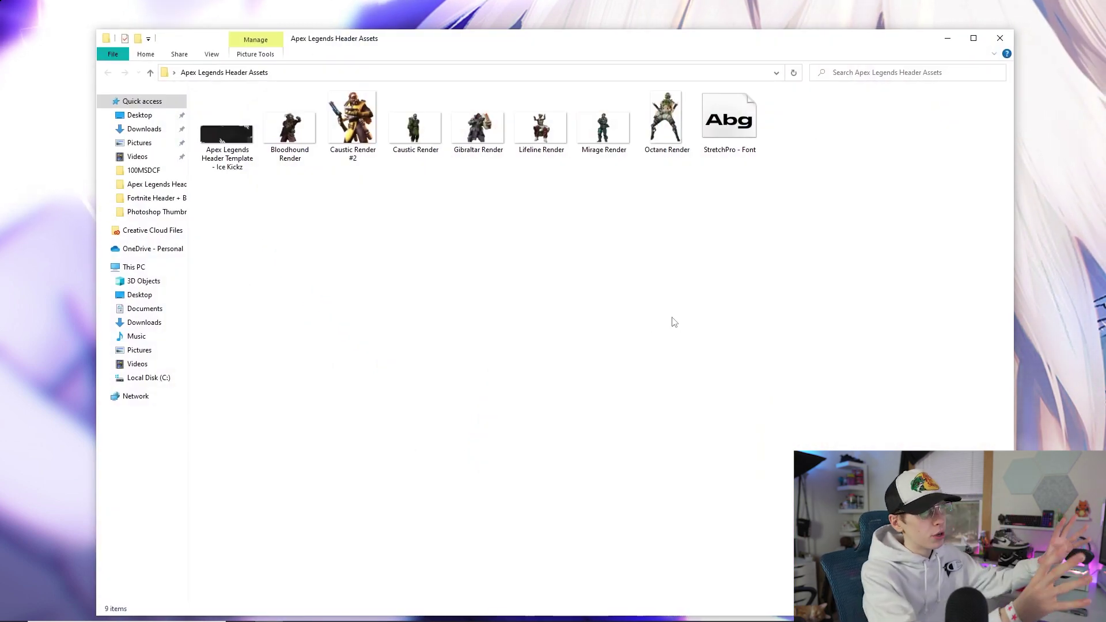
click(729, 121)
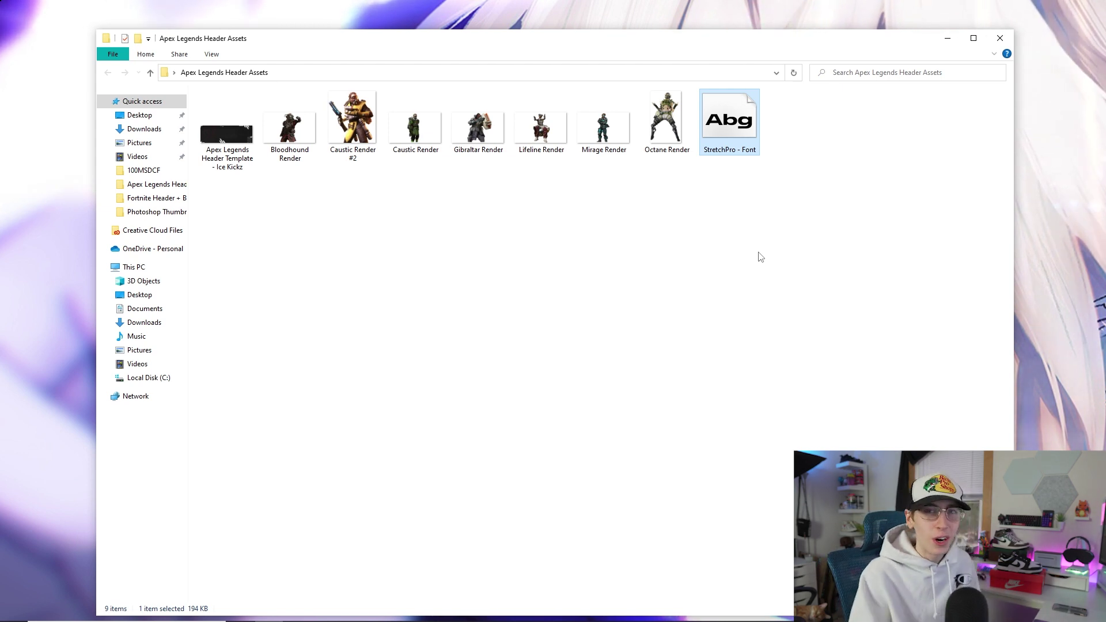
click(596, 129)
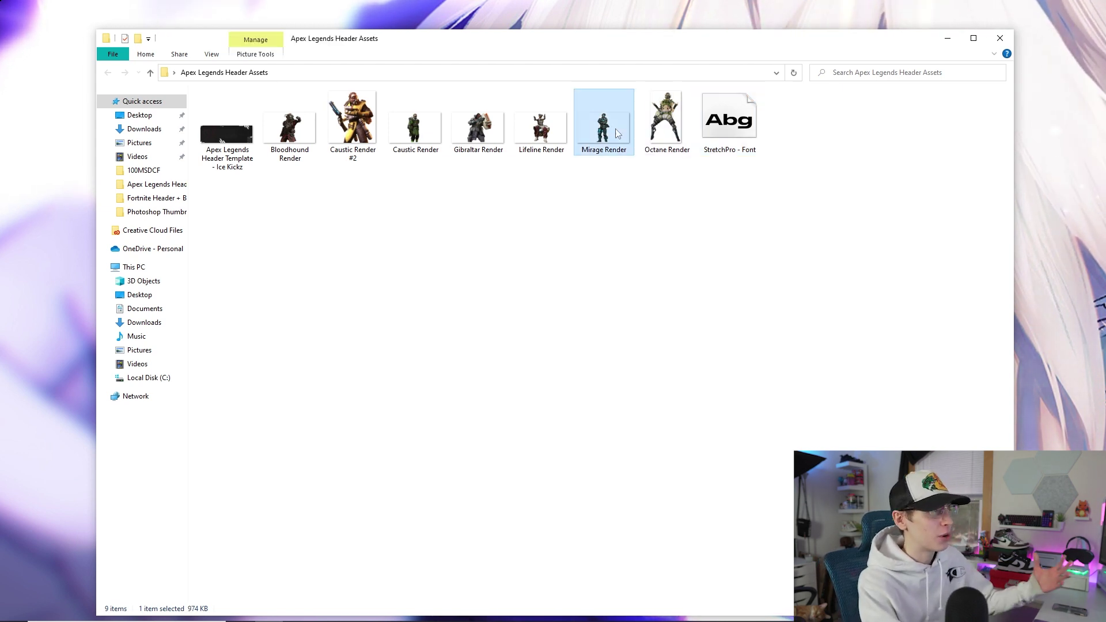
click(538, 130)
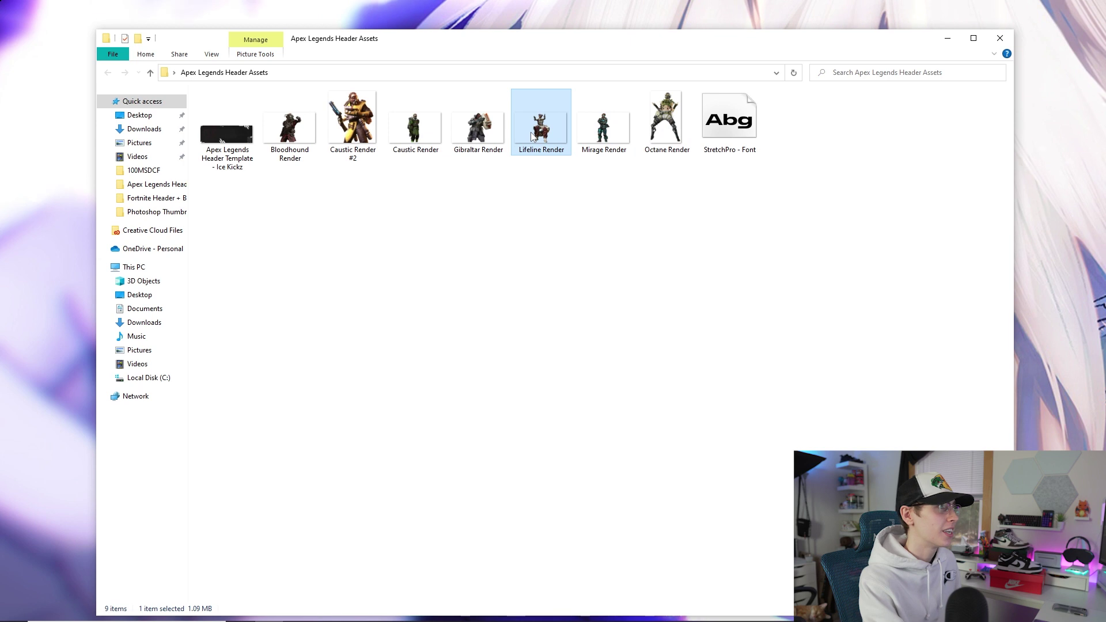
click(481, 128)
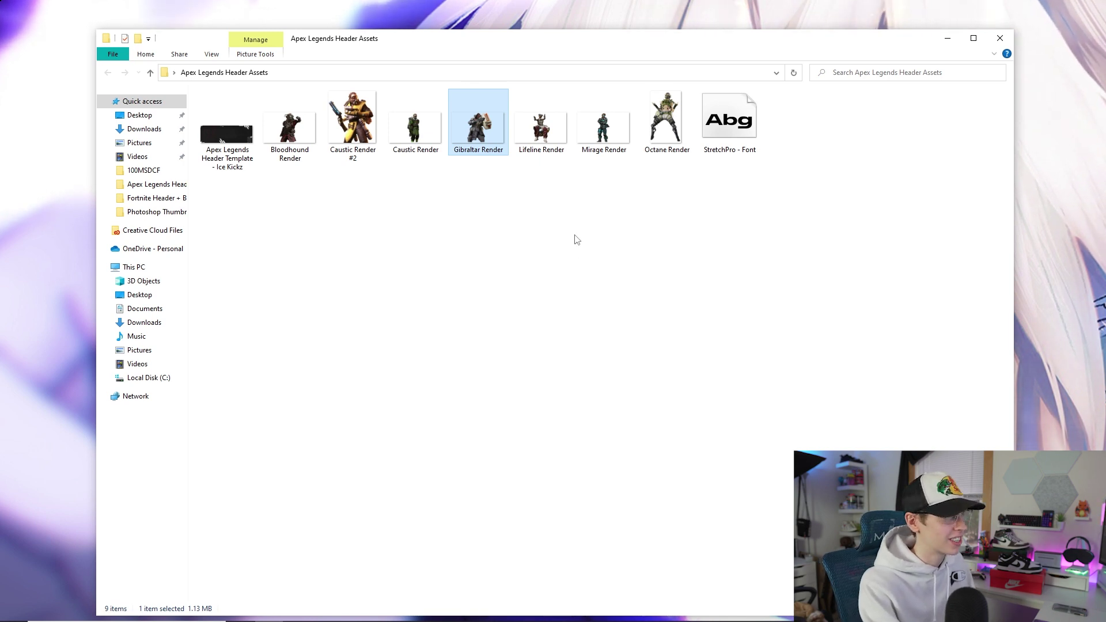
click(221, 133)
double_click(221, 134)
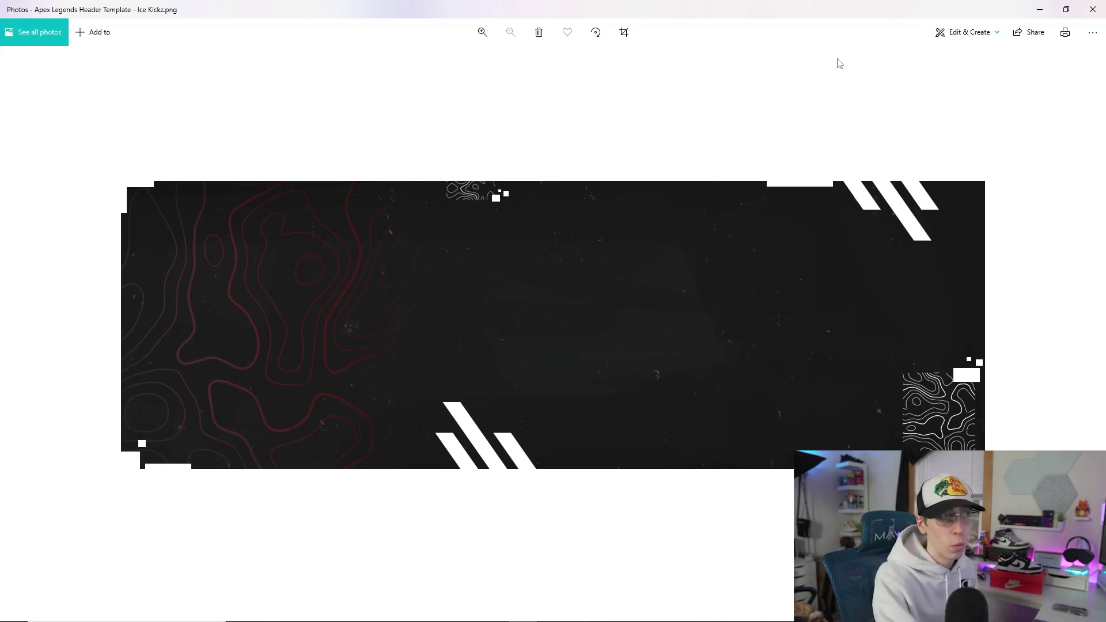
Step: Close the template preview in Photos and the Apex Legends Header Assets folder window
click(1091, 9)
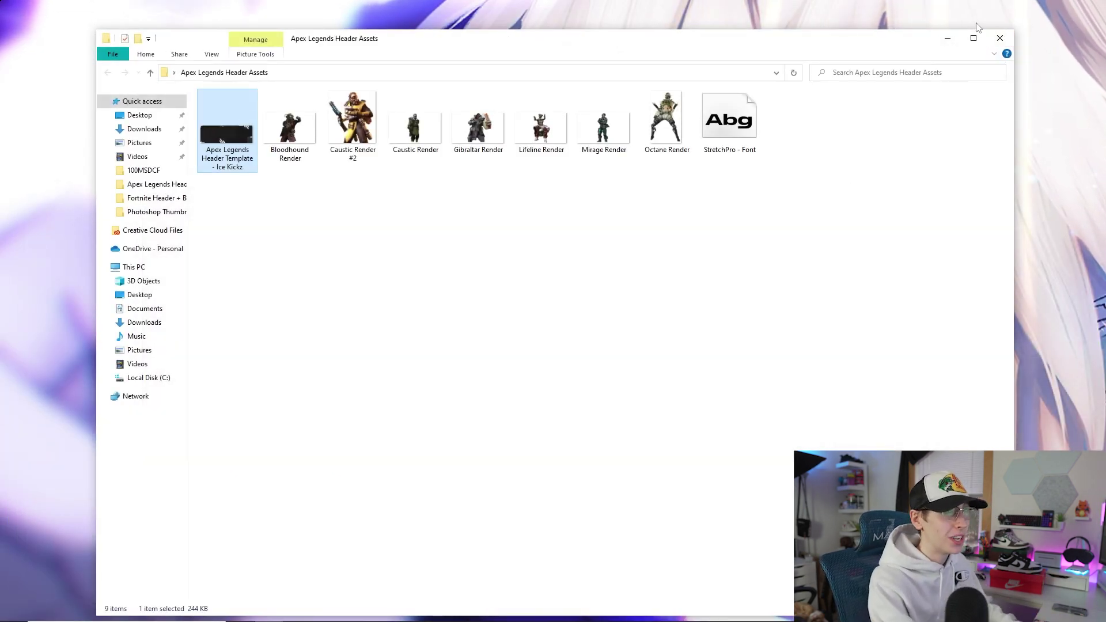
click(999, 38)
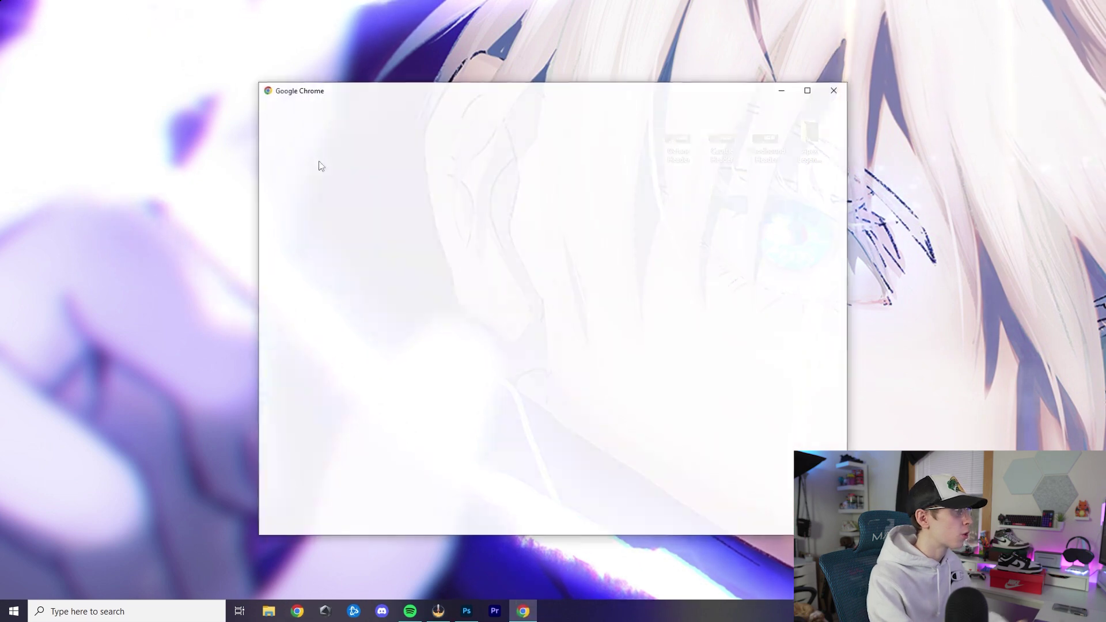
Step: Open Chrome with your profile and load the Pixlr E editor at pixlr.com/e/
click(808, 90)
click(715, 468)
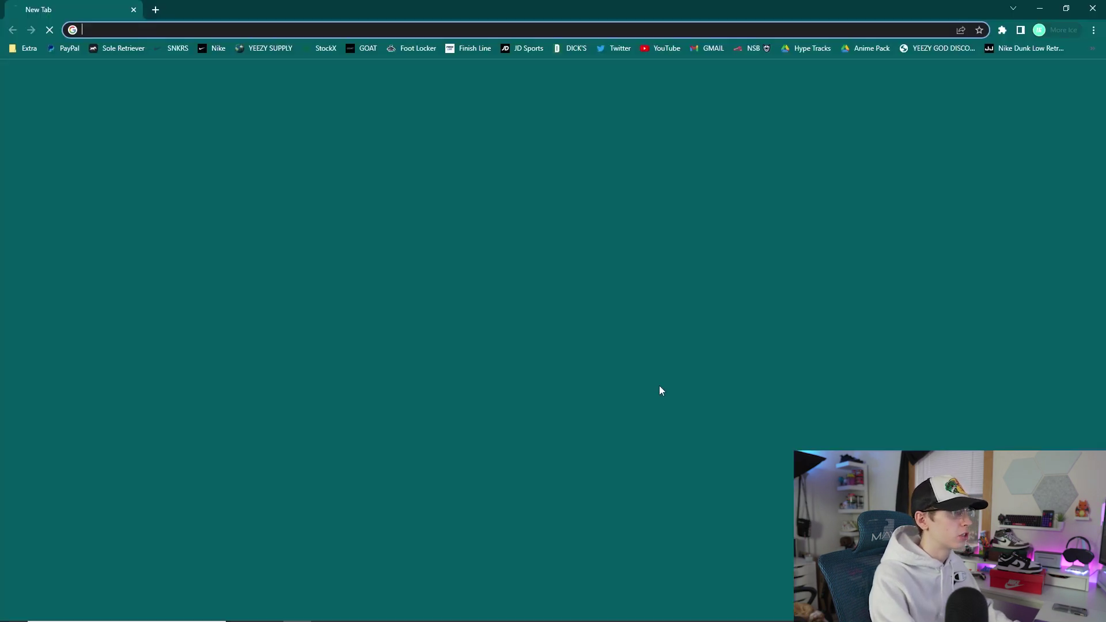
text(pixlr.com/e/)
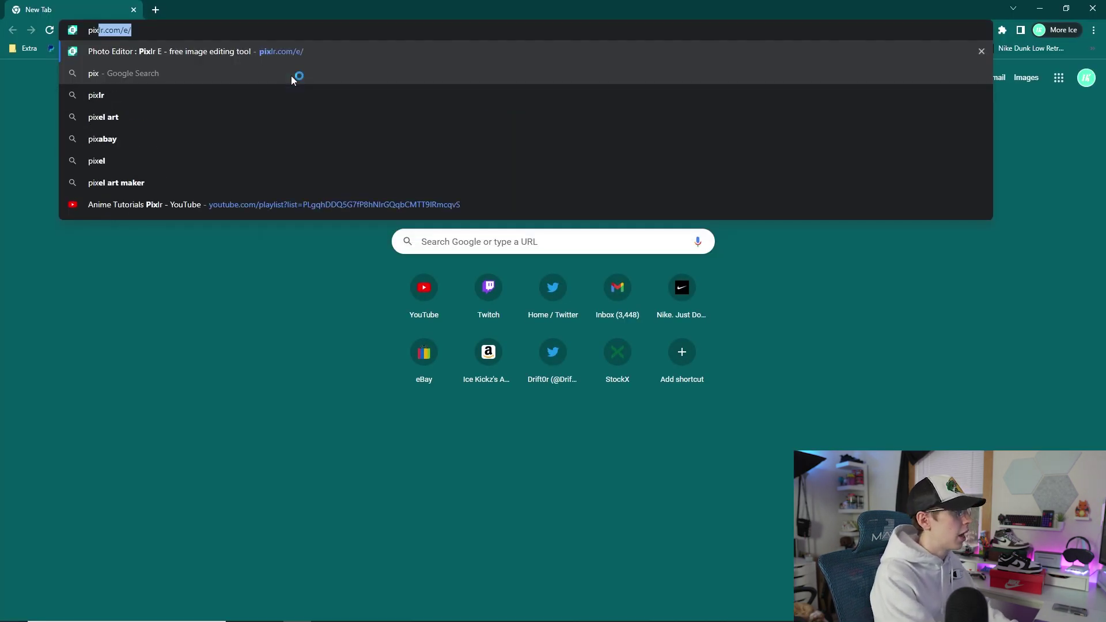
key(Return)
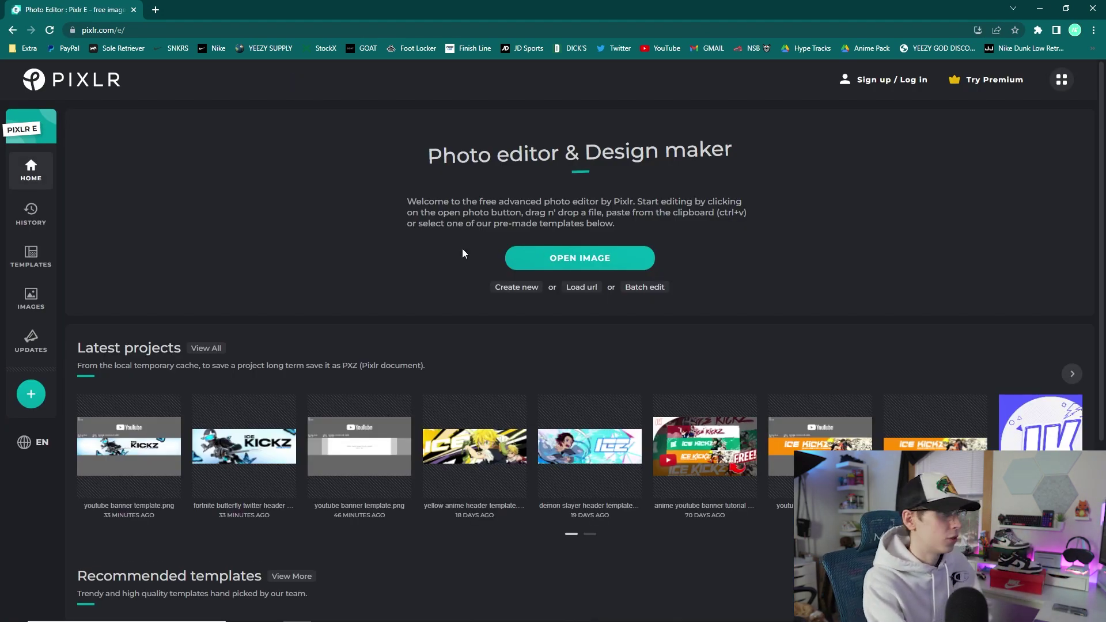
Step: Open Apex Legends Header Template from Desktop > Apex Legends Header Assets as a 1500 × 500 image
click(573, 258)
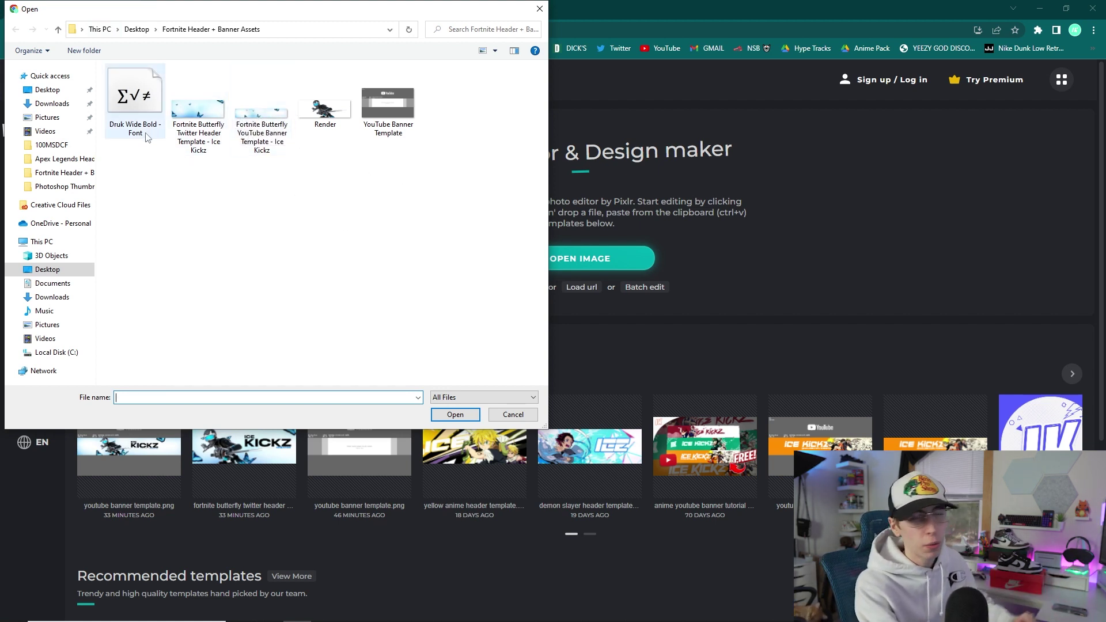
click(41, 92)
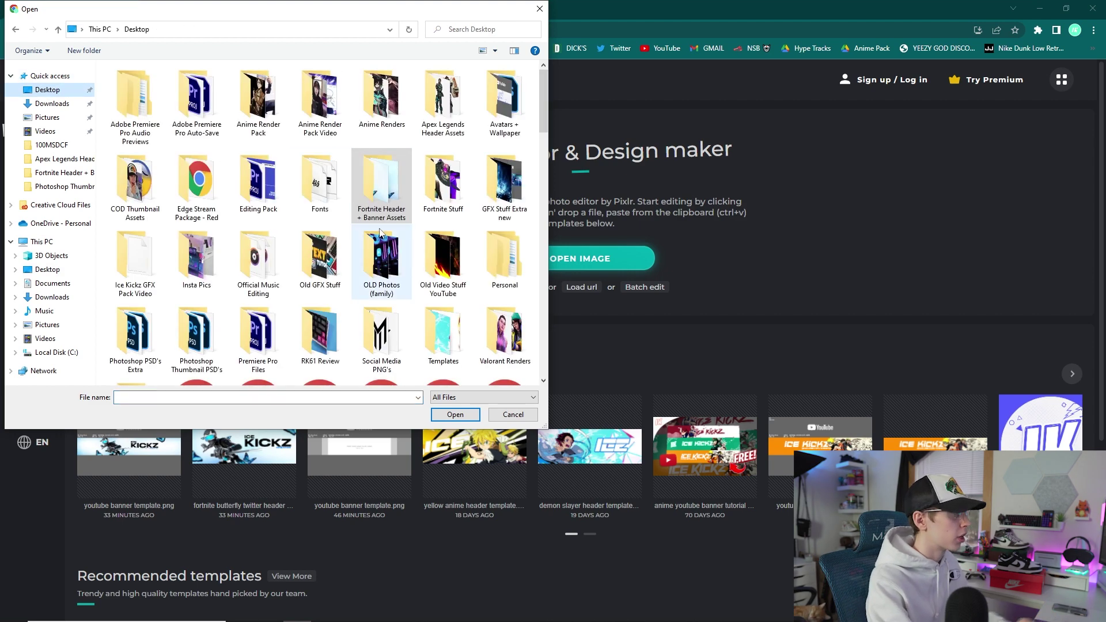
scroll(380, 231, down, 5)
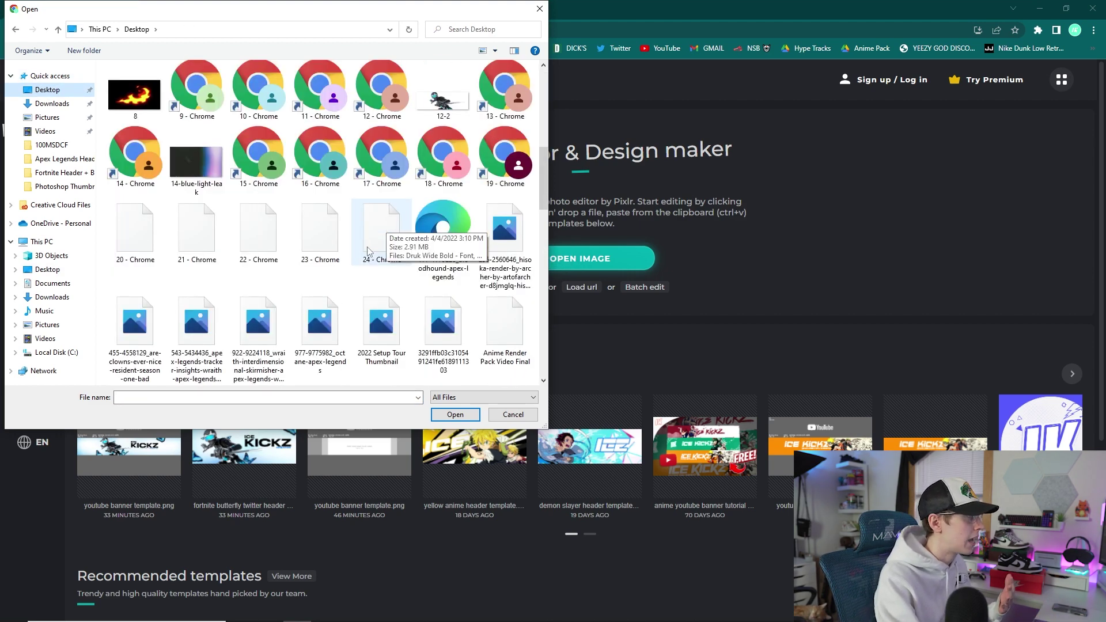
scroll(367, 251, down, 2)
scroll(404, 172, up, 10)
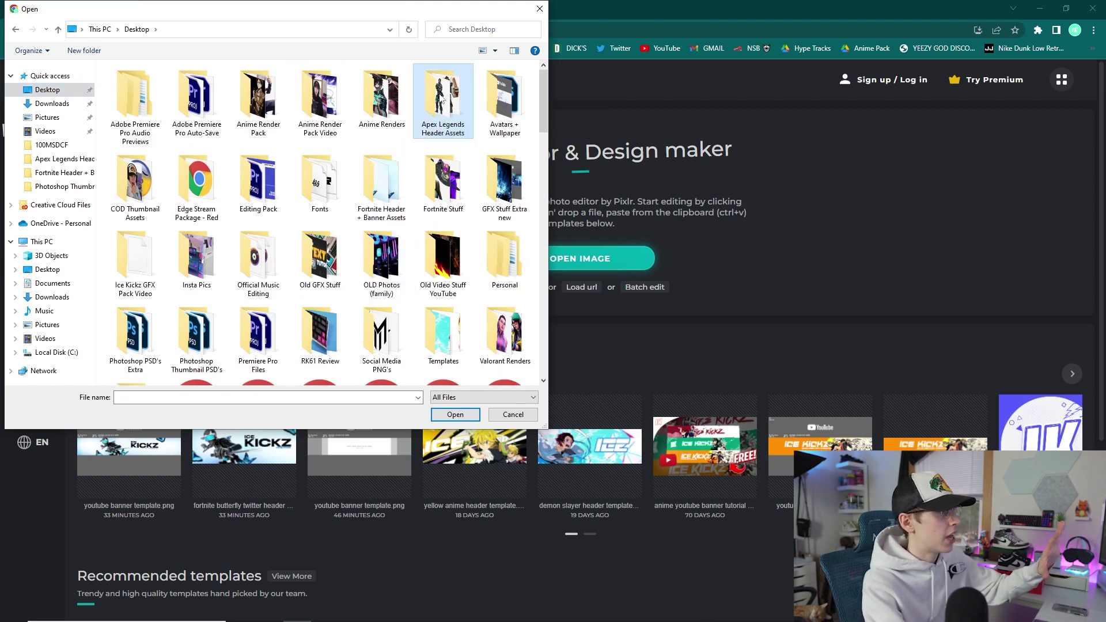
double_click(442, 101)
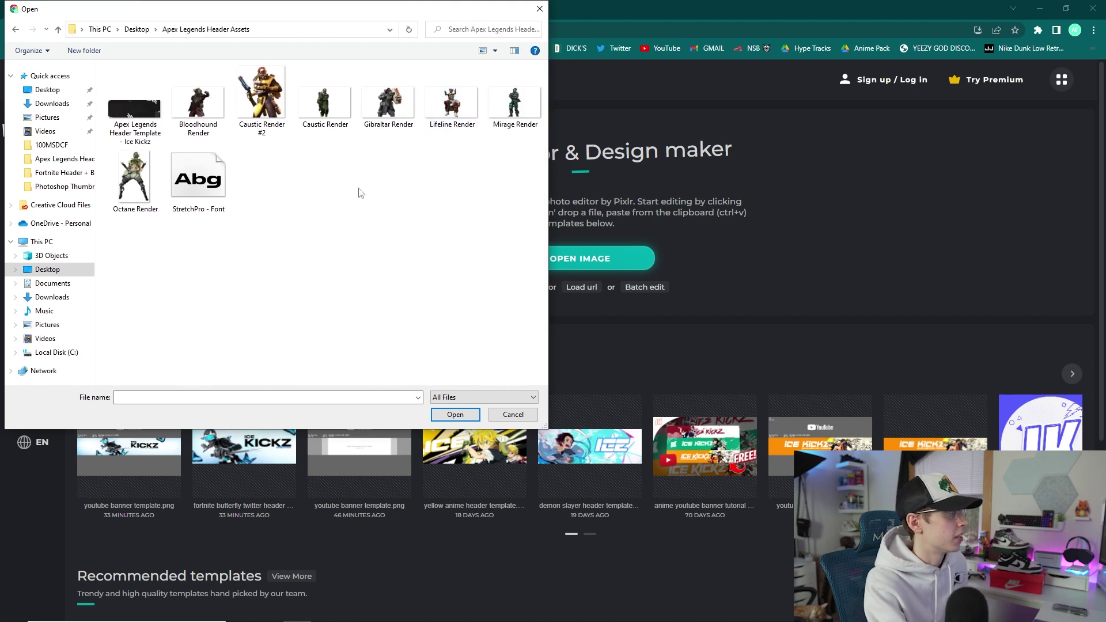
double_click(136, 115)
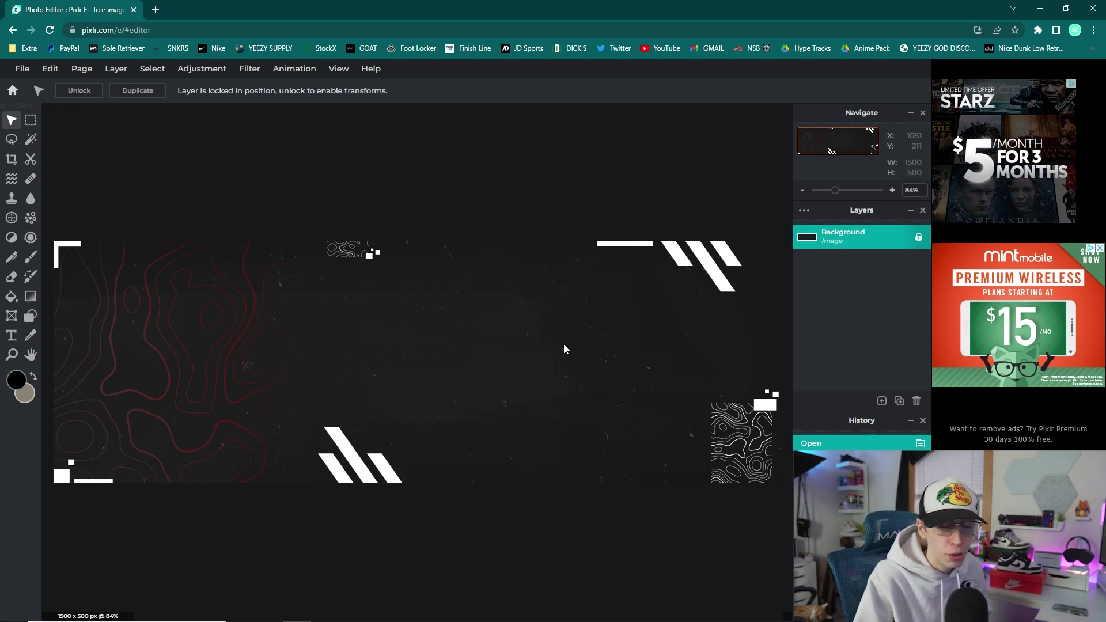
Step: Unlock the Background layer so it can be transformed, then bring up the Layer menu
click(918, 238)
click(477, 545)
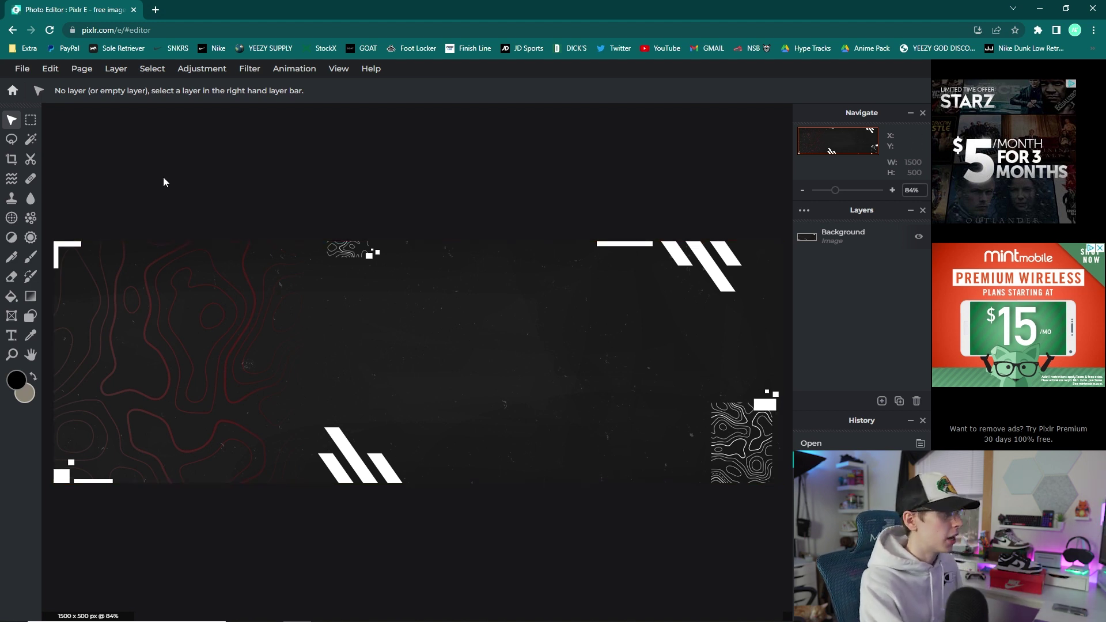
click(119, 70)
Step: Add Octane Render as a layer, scaled to 670 × 1136 on the banner's left side
click(153, 118)
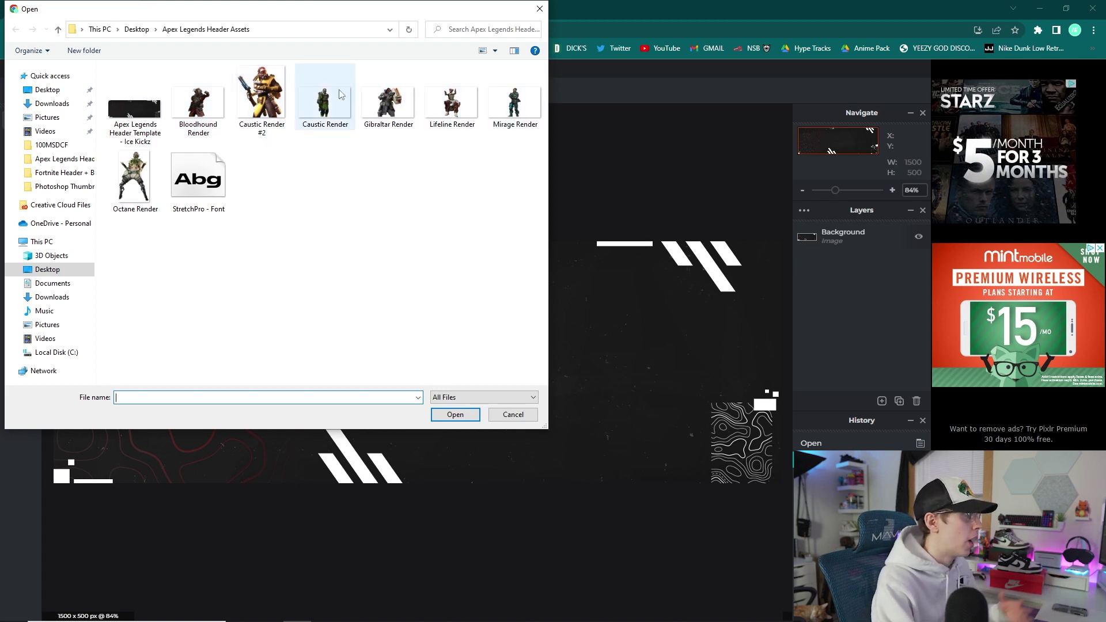
double_click(134, 177)
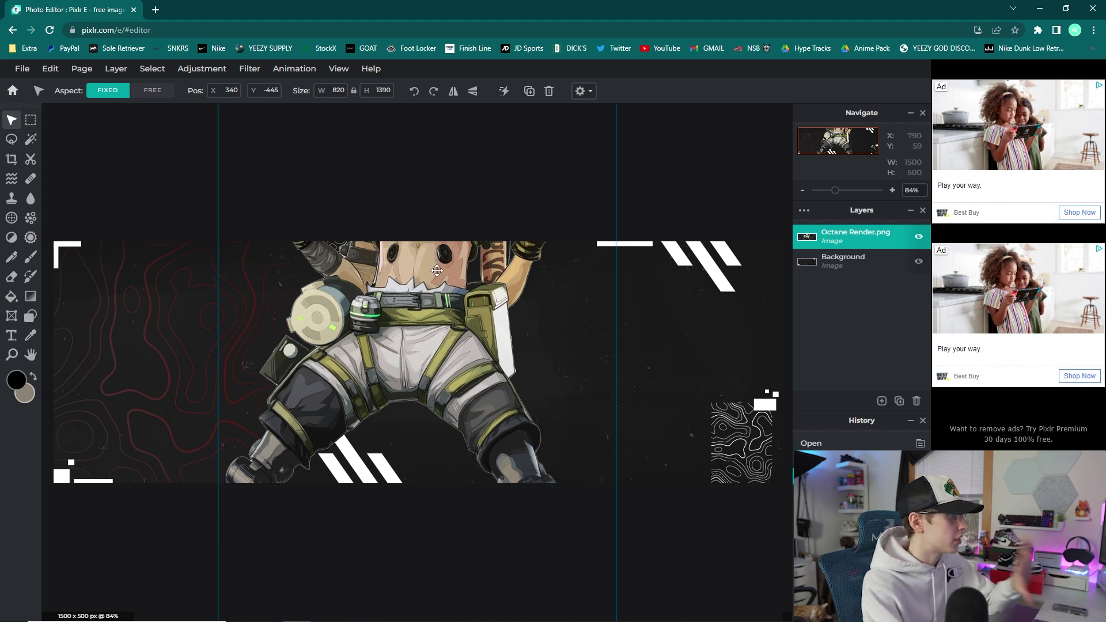
drag(404, 294, 344, 480)
drag(555, 212, 447, 246)
drag(395, 299, 390, 272)
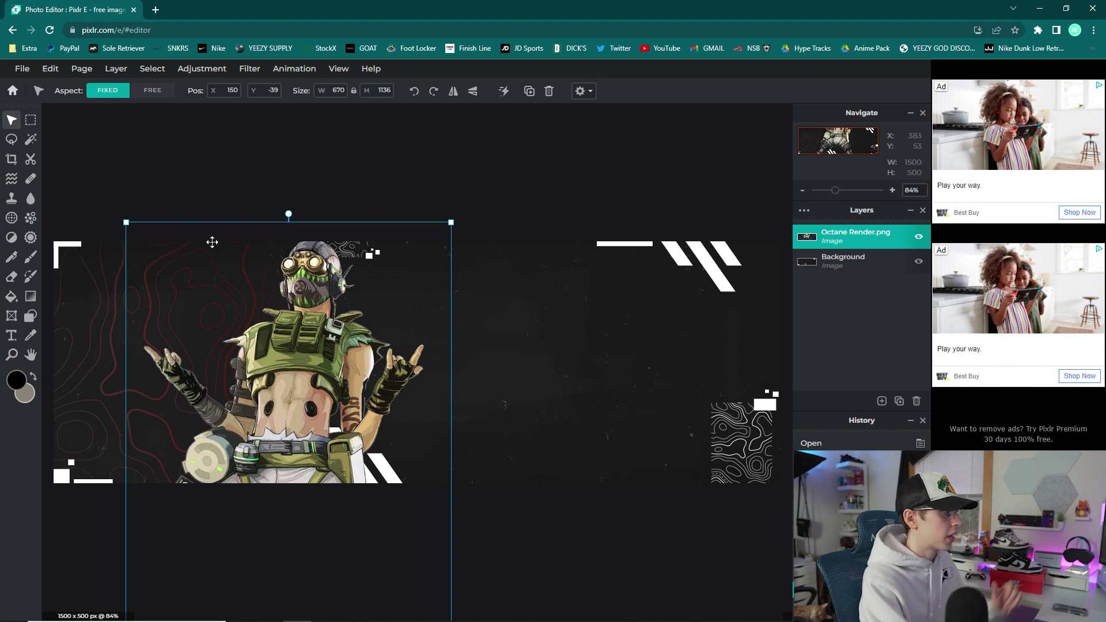
click(136, 190)
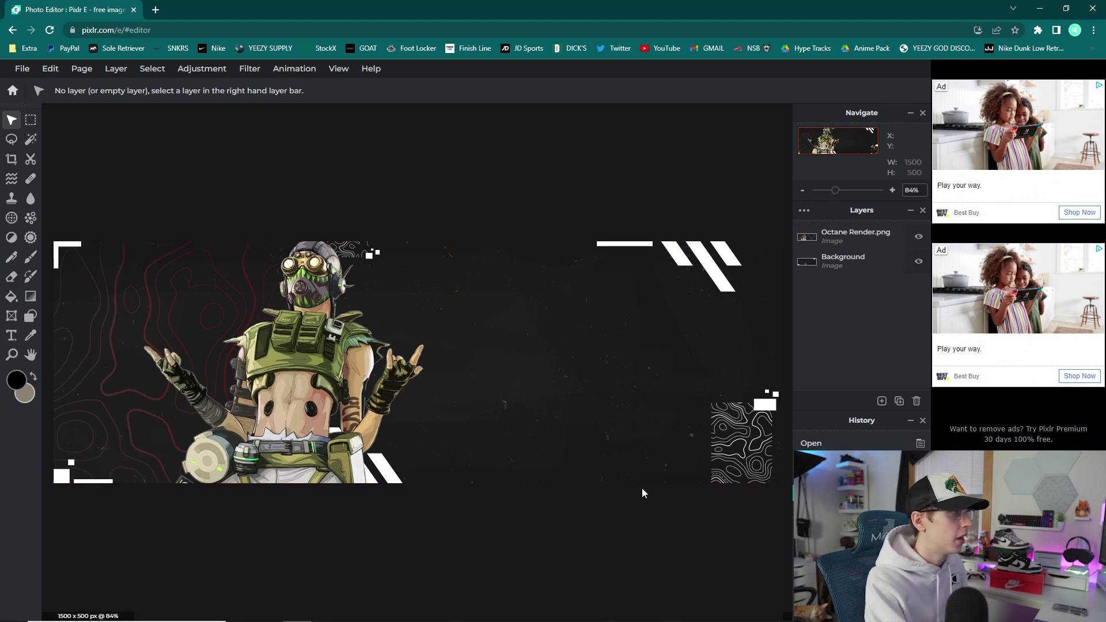
Step: Apply Brightness & contrast with brightness 12 and contrast 16 to the Octane render layer
click(294, 386)
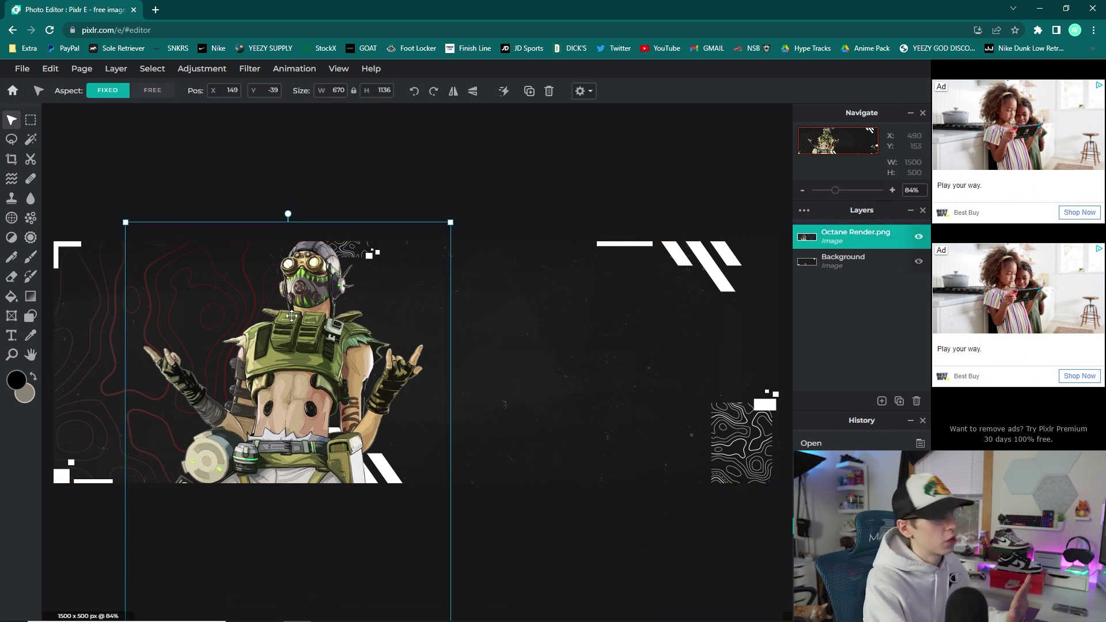
click(202, 68)
click(248, 137)
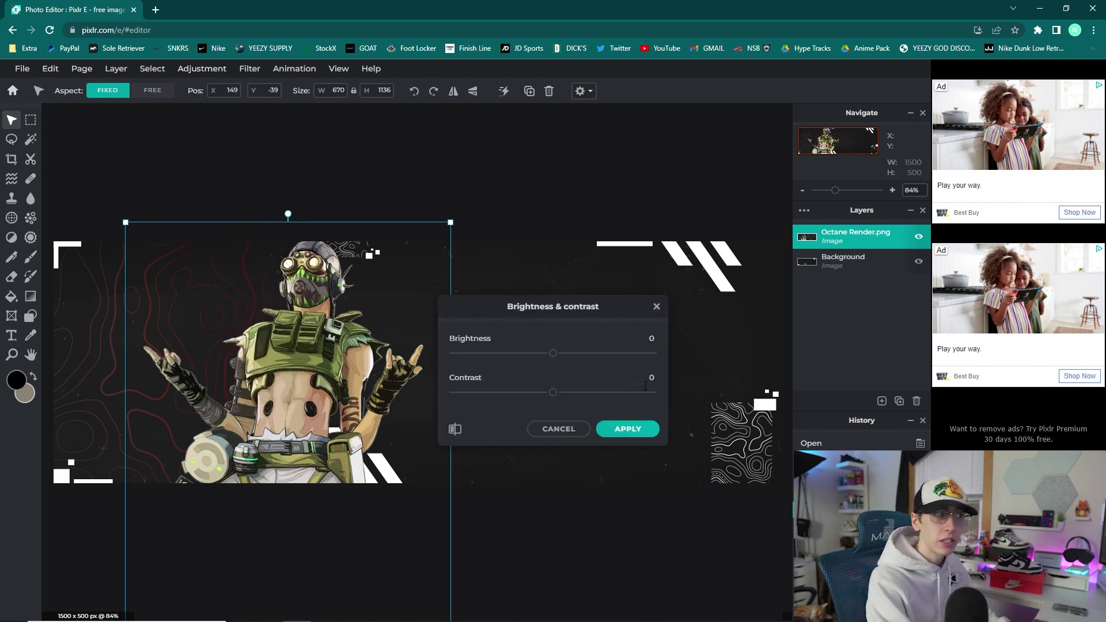
drag(557, 357, 567, 359)
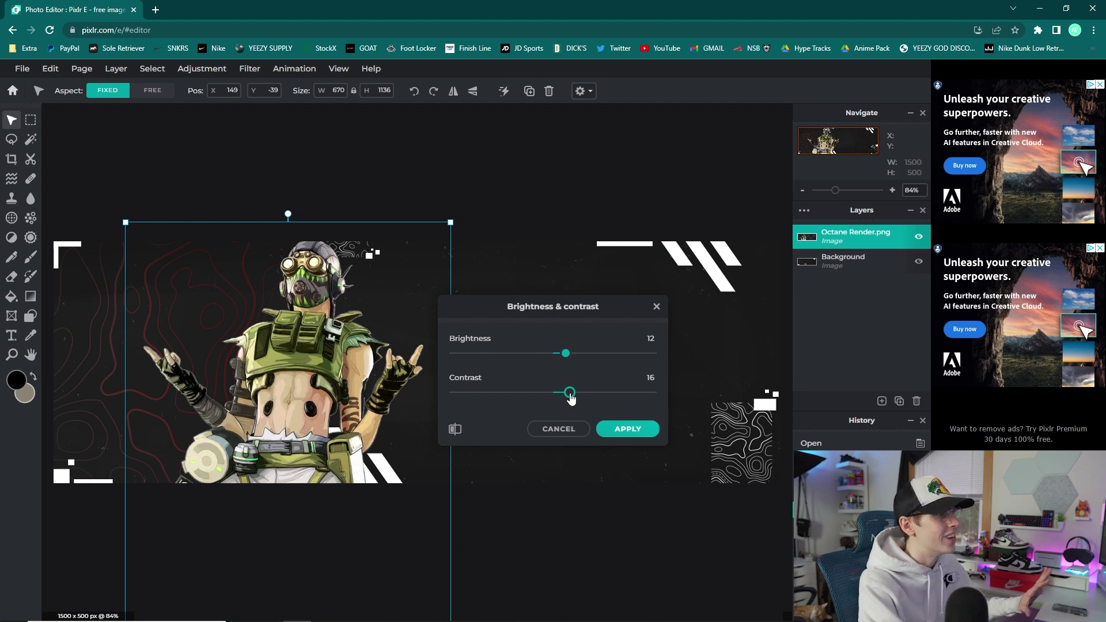
click(627, 429)
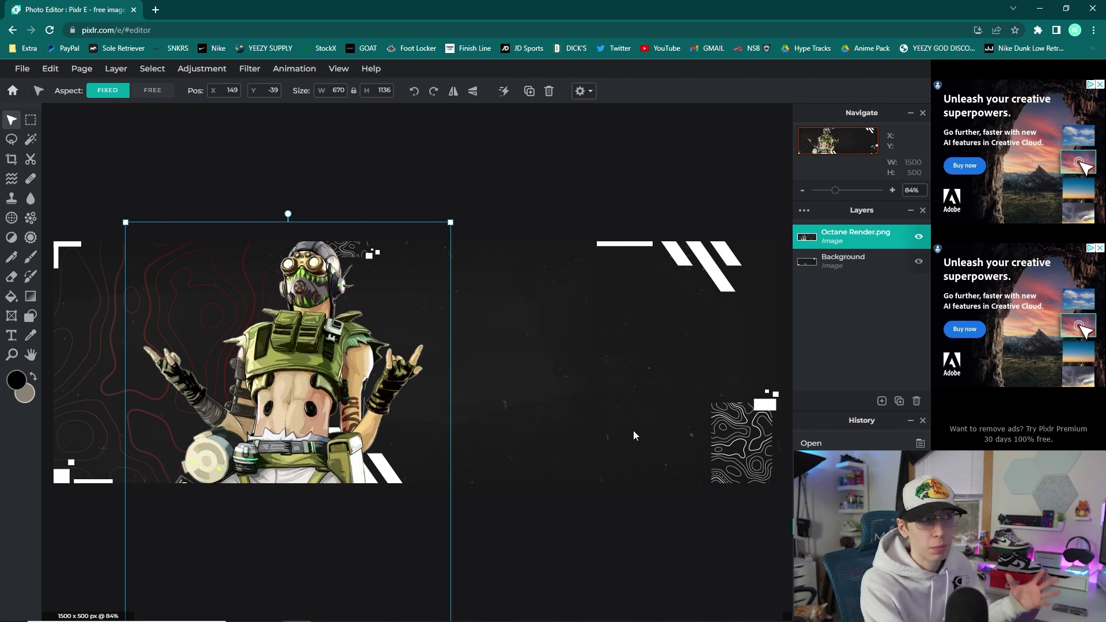
click(416, 443)
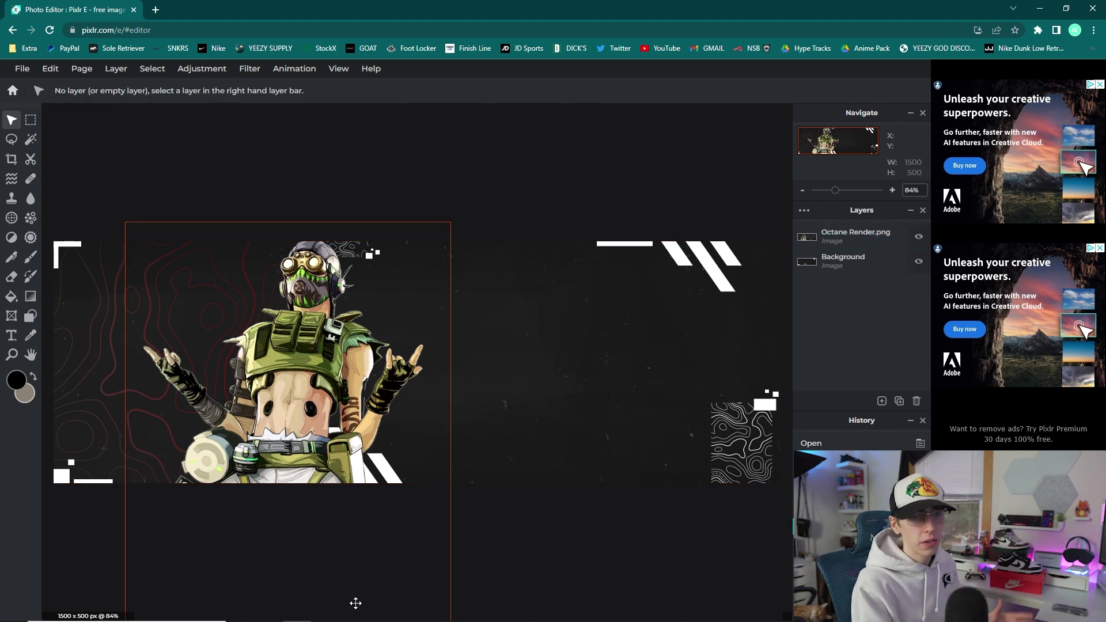
Step: Apply Hue & saturation with hue 92 and saturation 6 to the Background layer
click(862, 261)
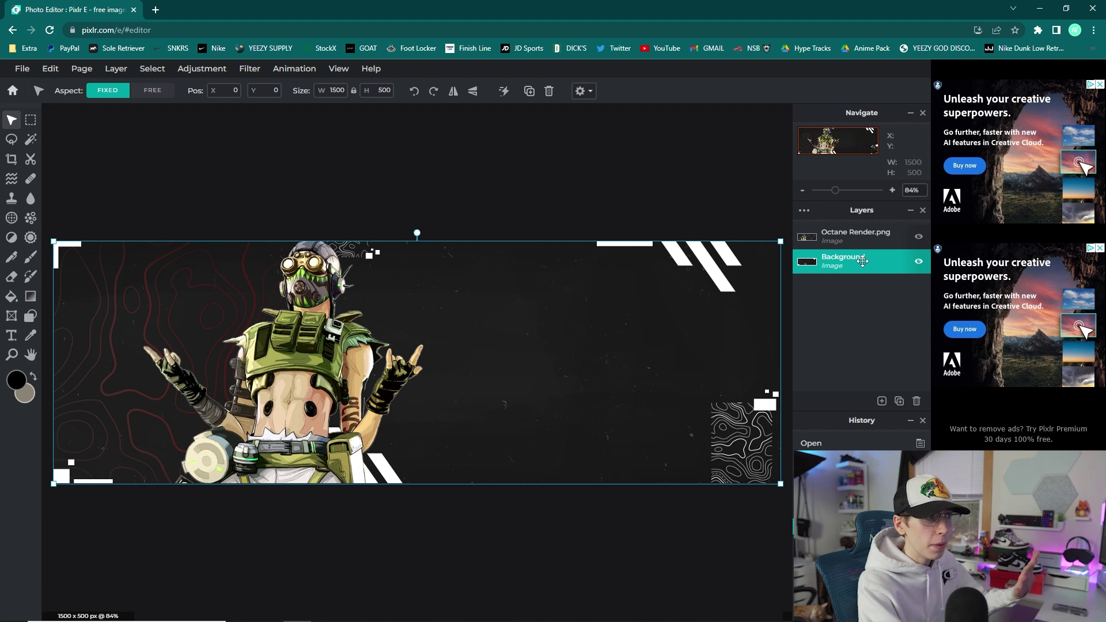
click(207, 70)
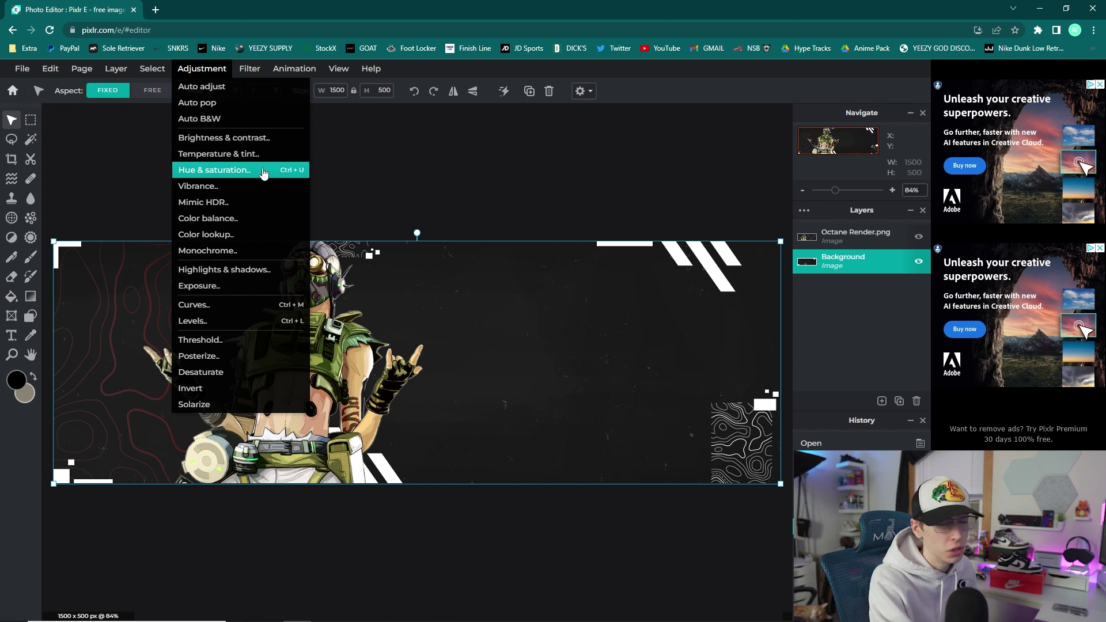
click(253, 170)
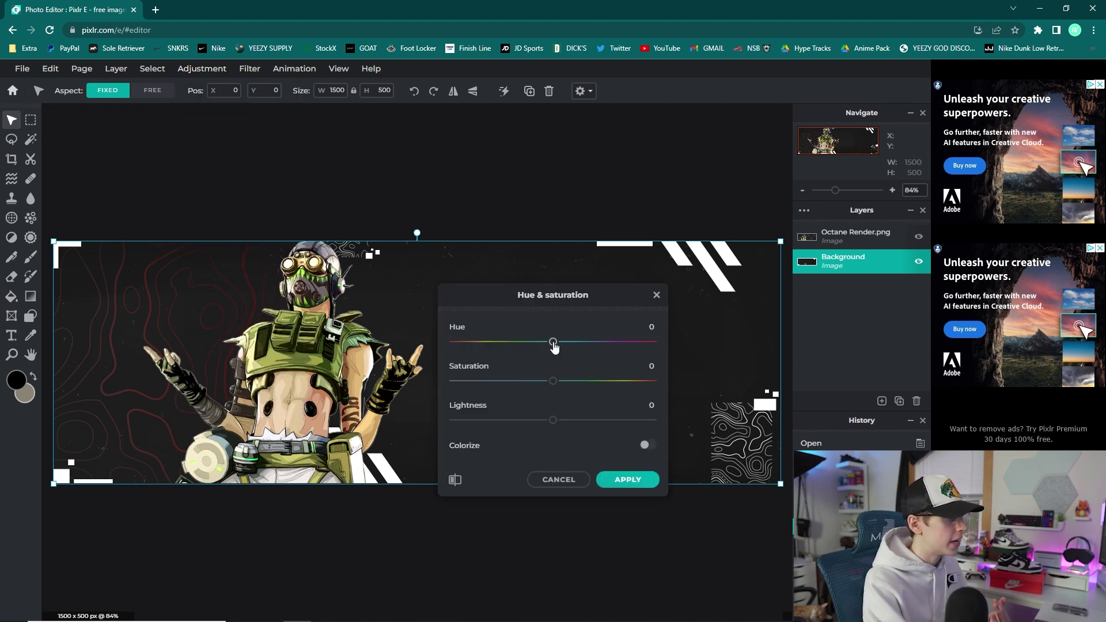
drag(546, 344, 515, 345)
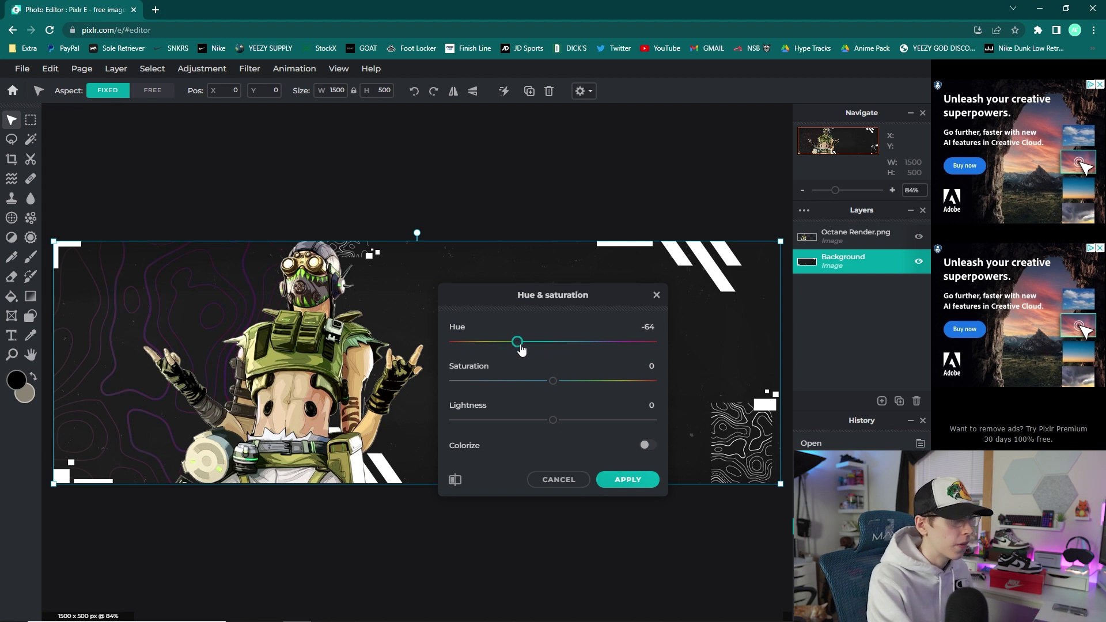
drag(602, 351, 605, 352)
click(645, 327)
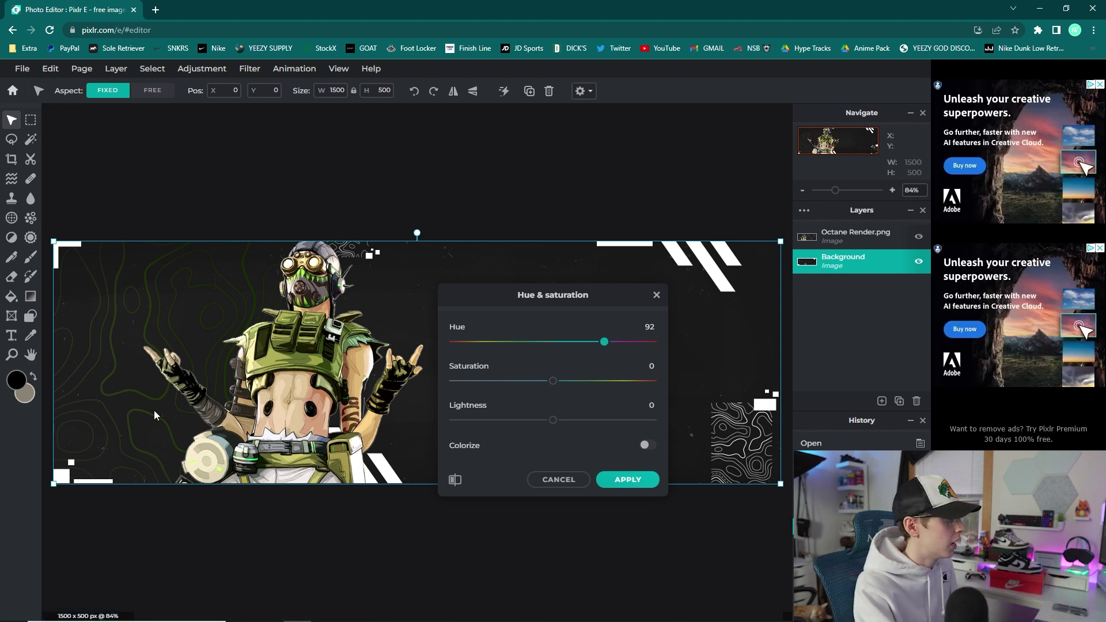
drag(552, 380, 559, 381)
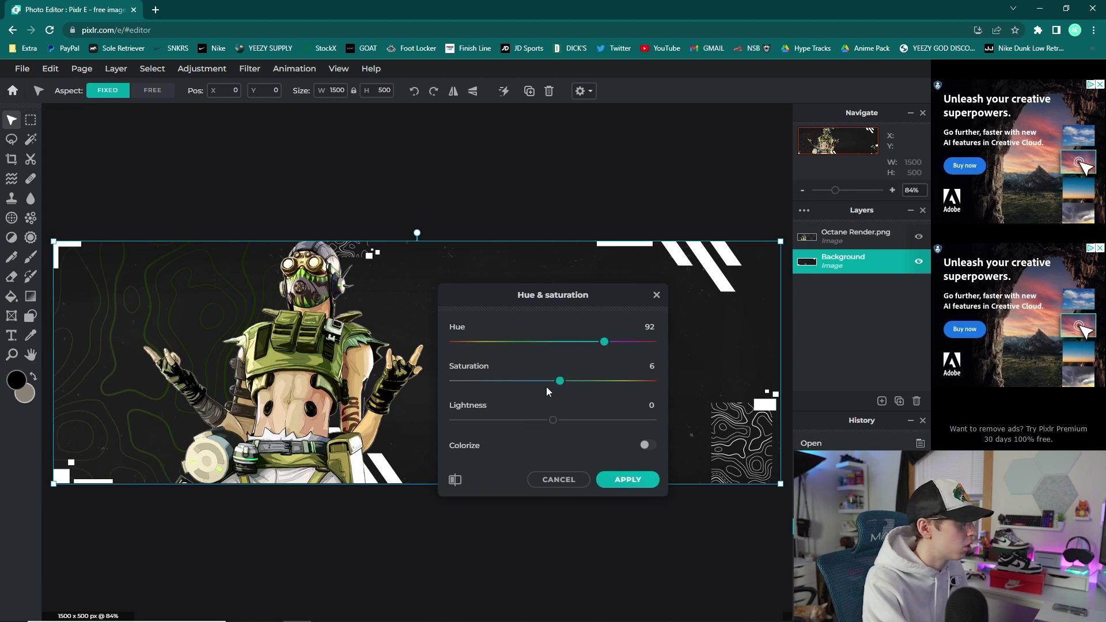
click(627, 489)
click(672, 565)
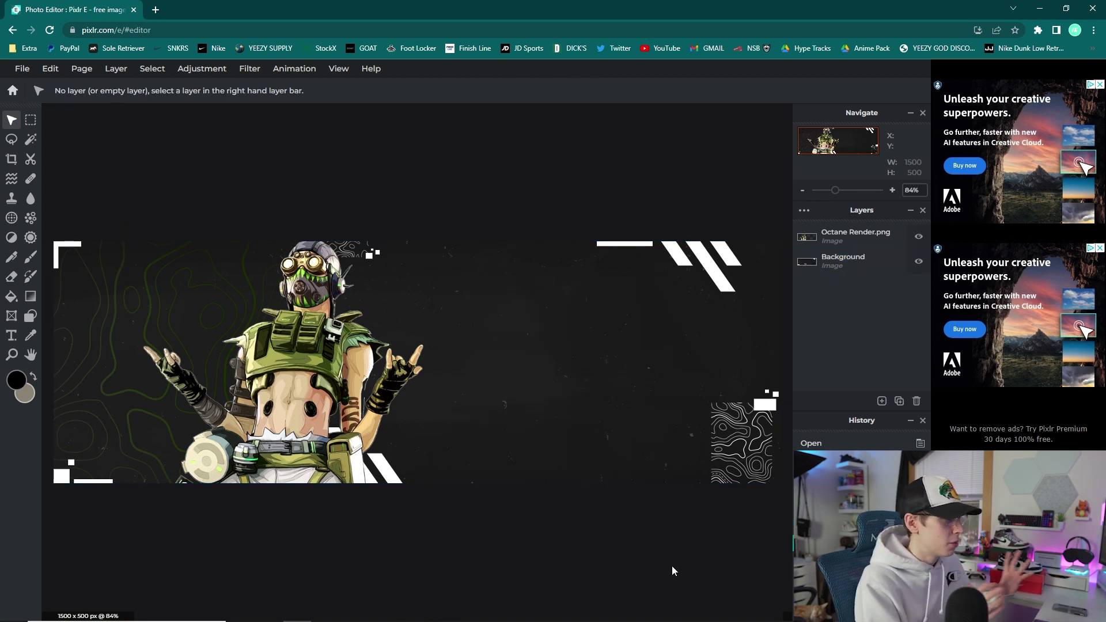